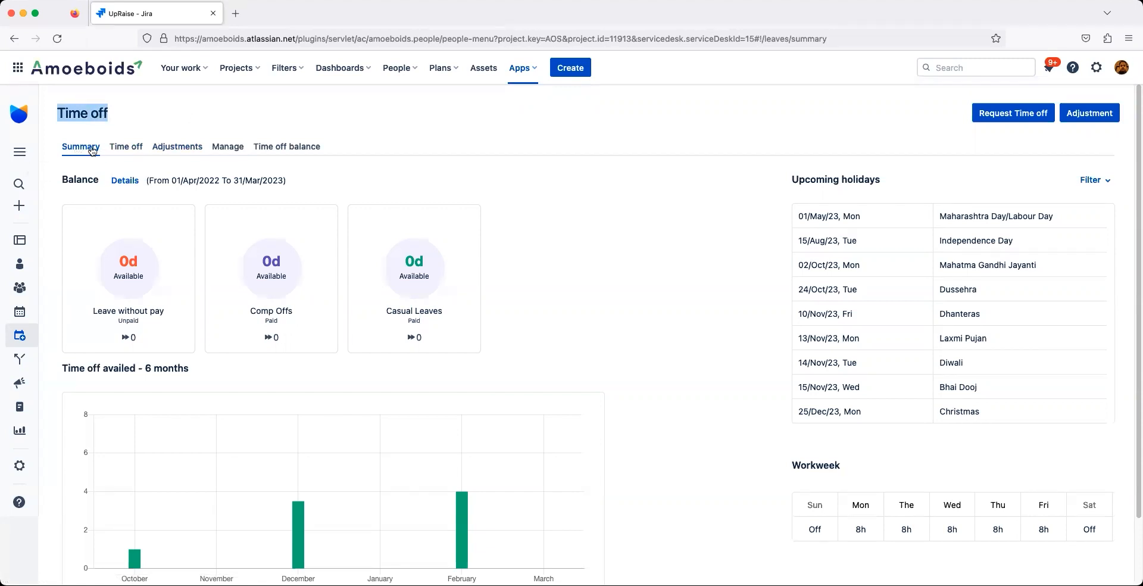
Open the time off adjustments and examine the types of the listed entries.
click(498, 139)
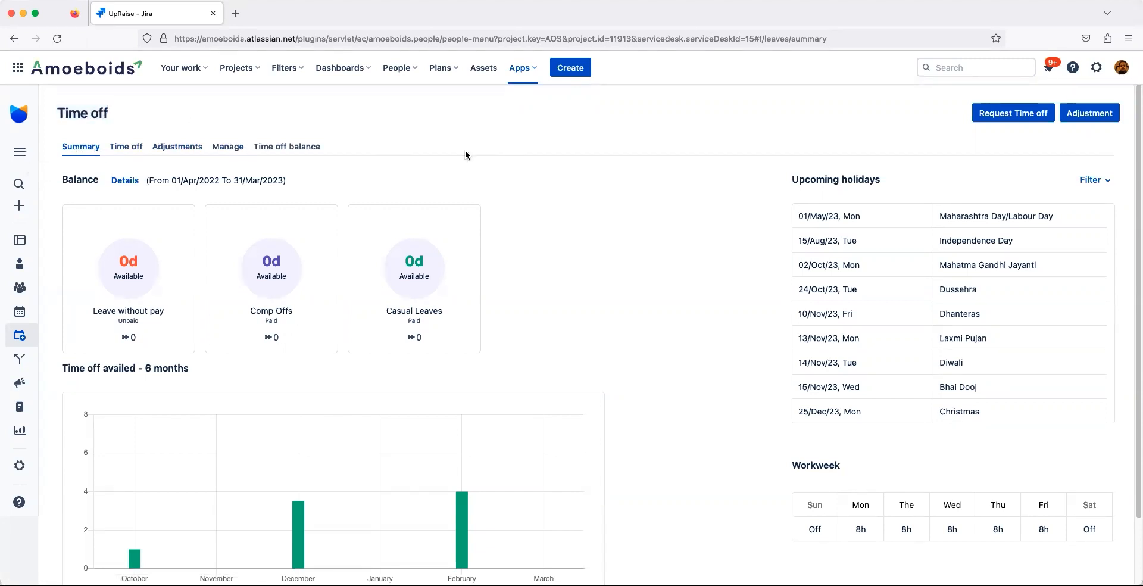
click(165, 156)
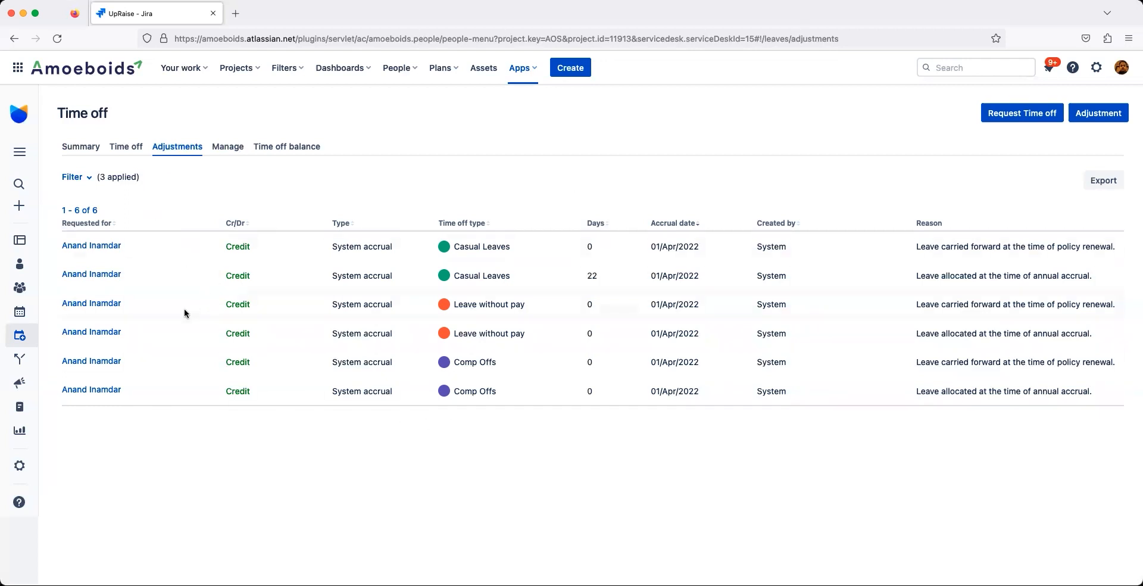
triple_click(336, 246)
click(350, 279)
triple_click(350, 280)
triple_click(348, 307)
double_click(348, 335)
triple_click(348, 335)
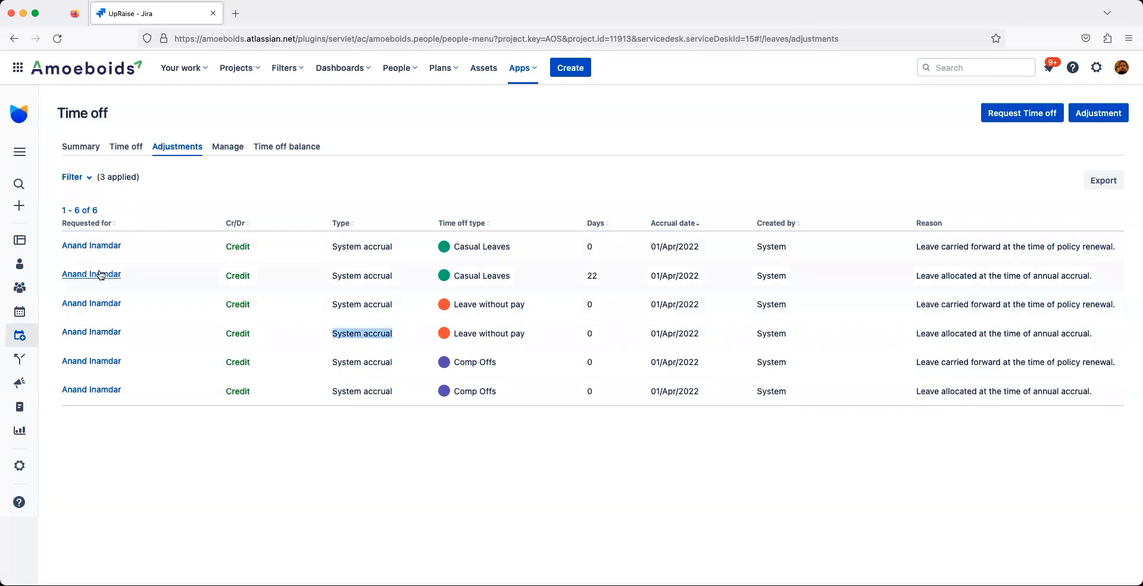
Examine the days, accrual date, time off type and reason of the annual Casual Leaves accrual entry.
double_click(593, 275)
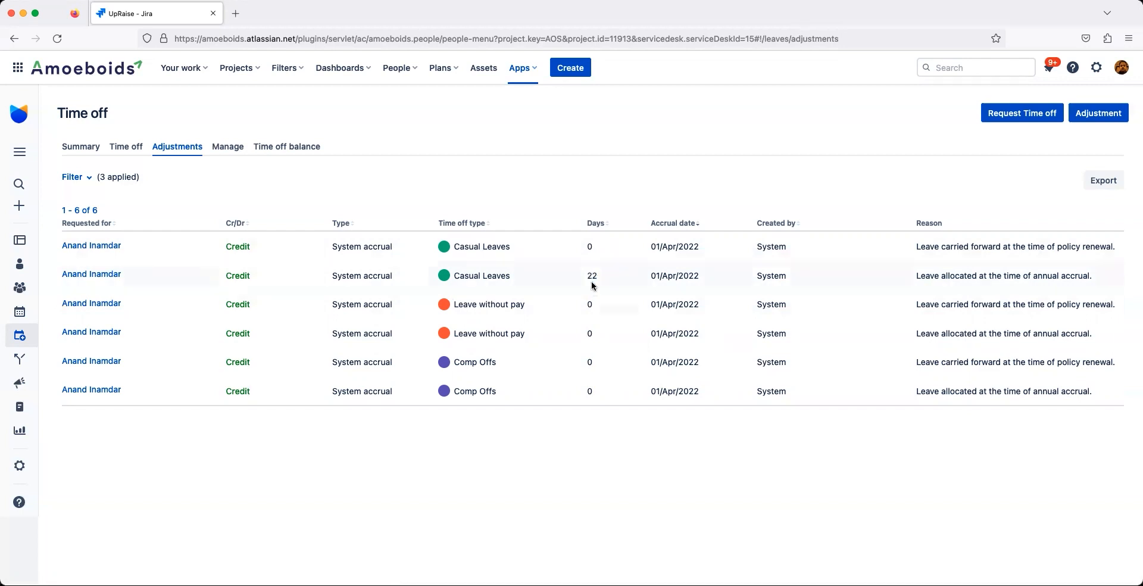
drag(652, 275, 712, 277)
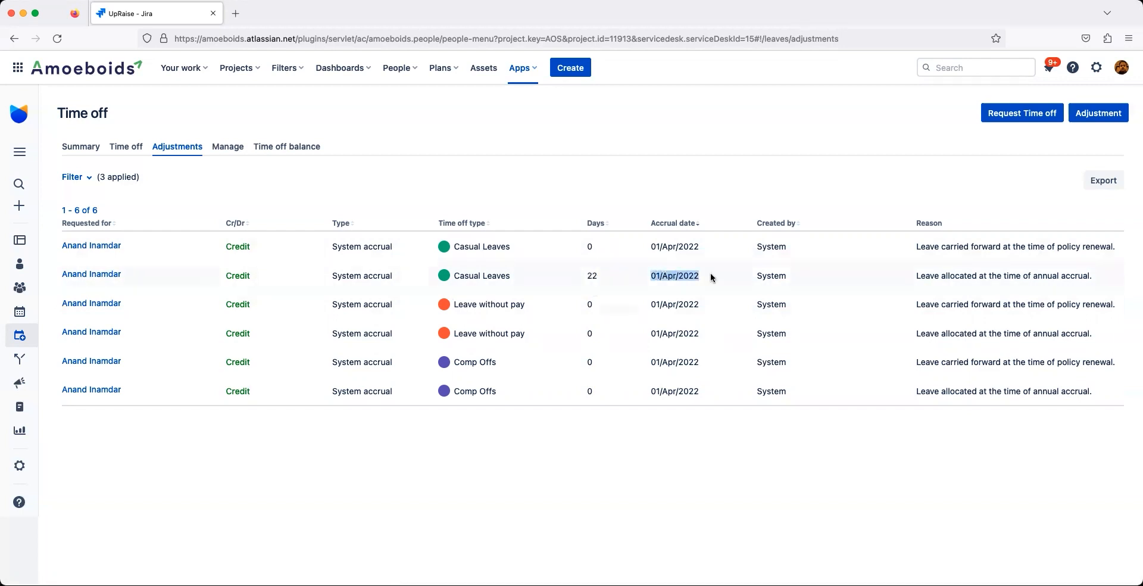
double_click(592, 276)
triple_click(486, 275)
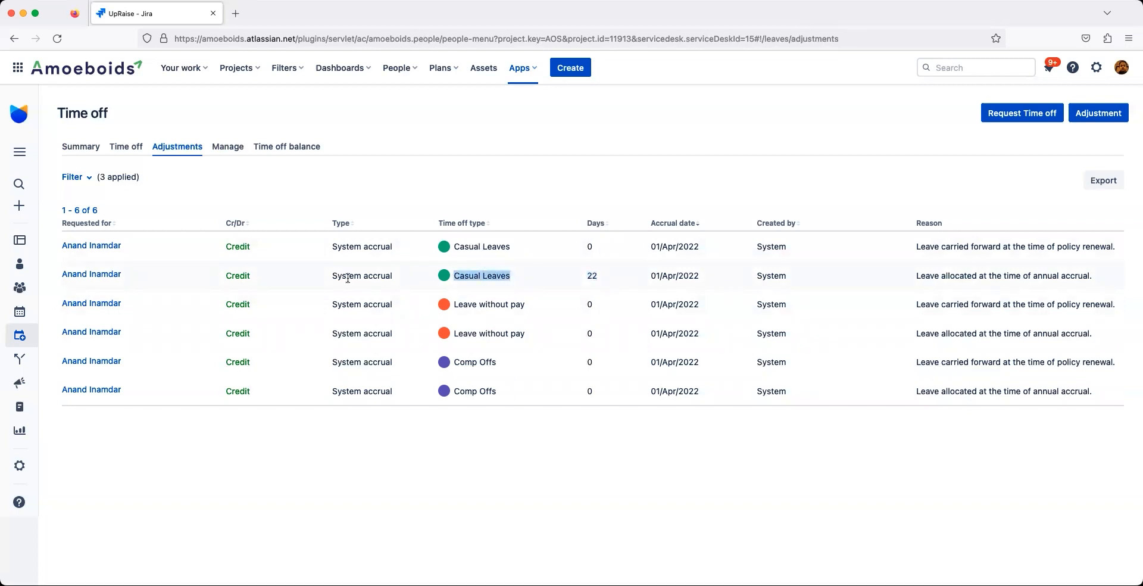
click(246, 284)
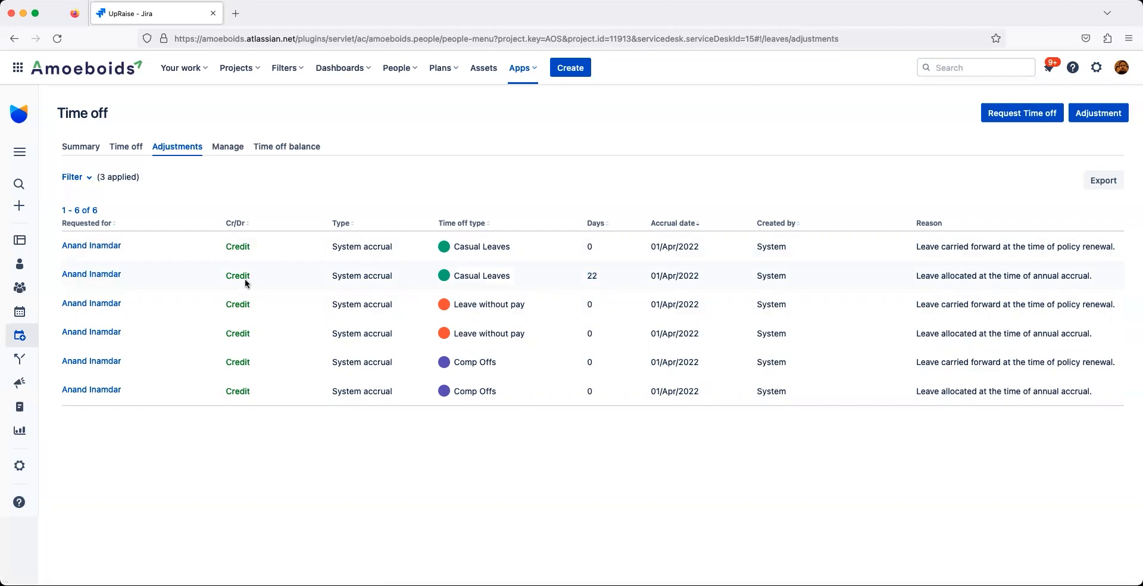
triple_click(968, 276)
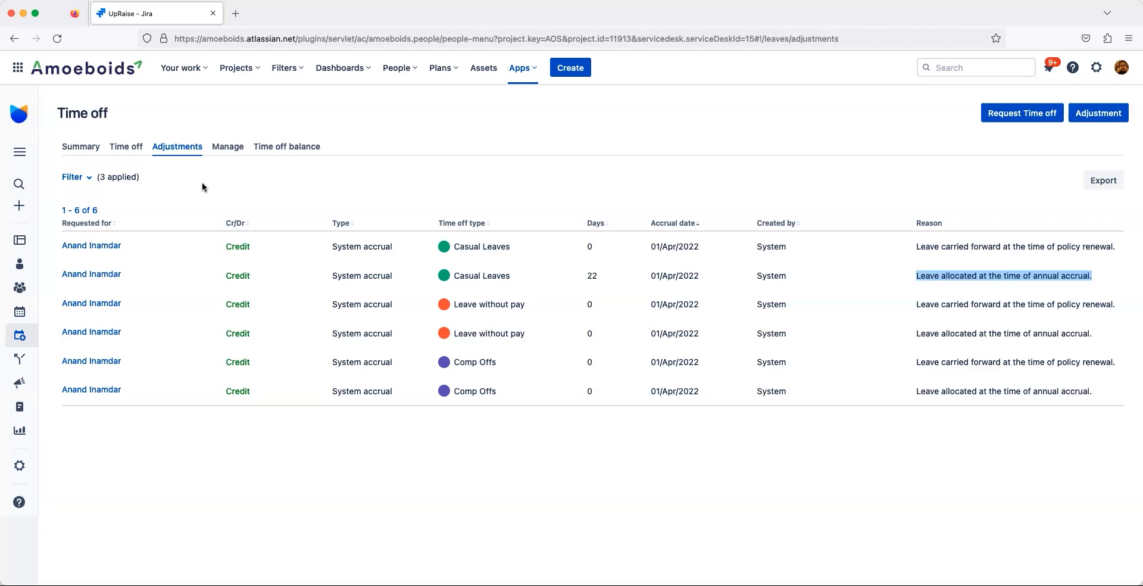
click(739, 495)
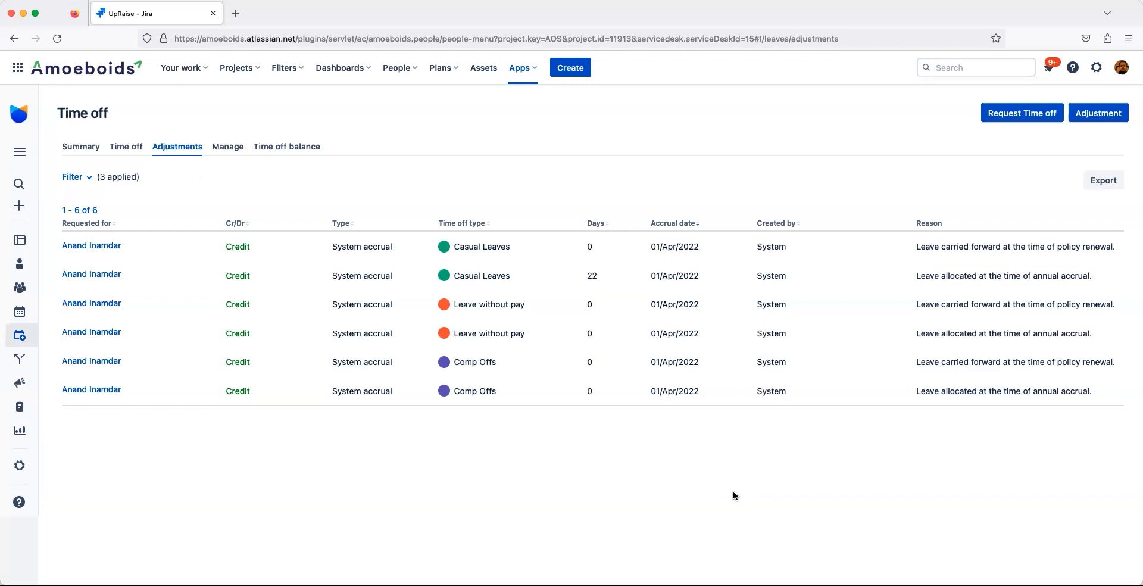
Start a manual adjustment for the employee with time off type Comp Offs and adjustment type Credit.
click(1103, 118)
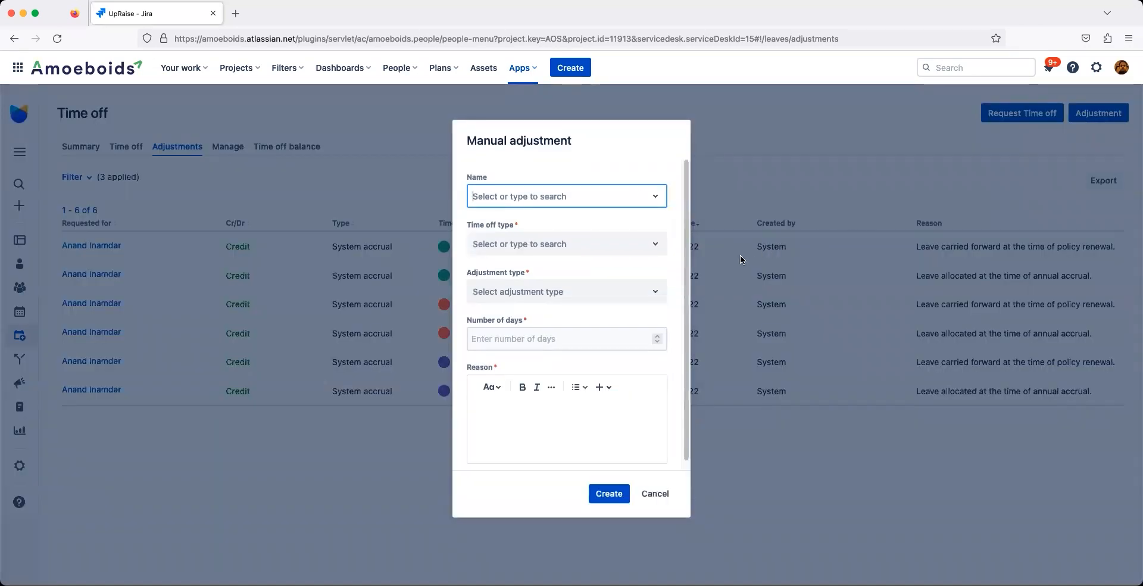
click(653, 196)
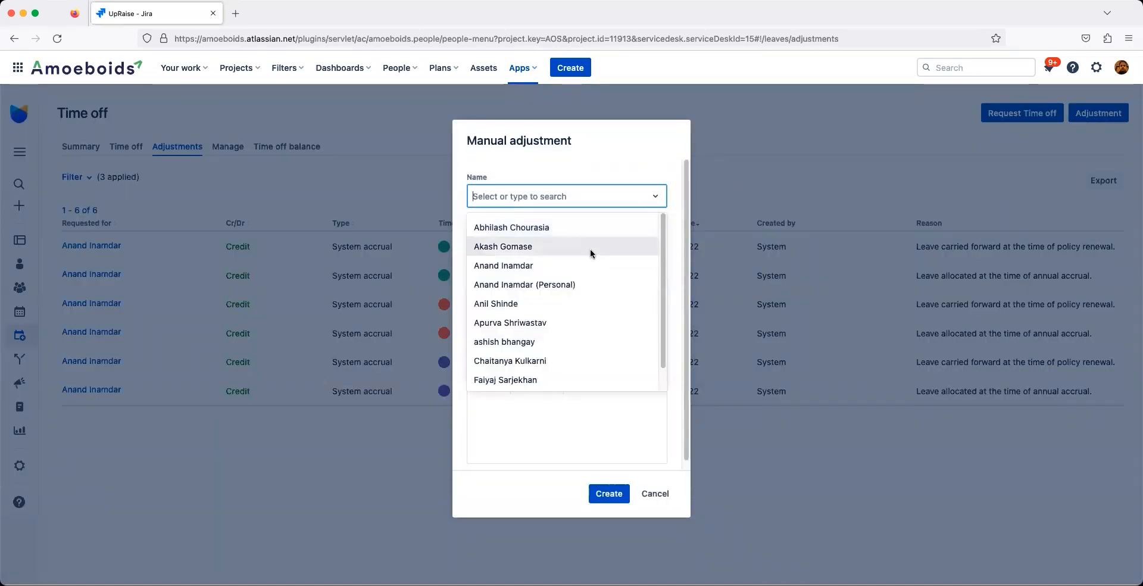
click(583, 264)
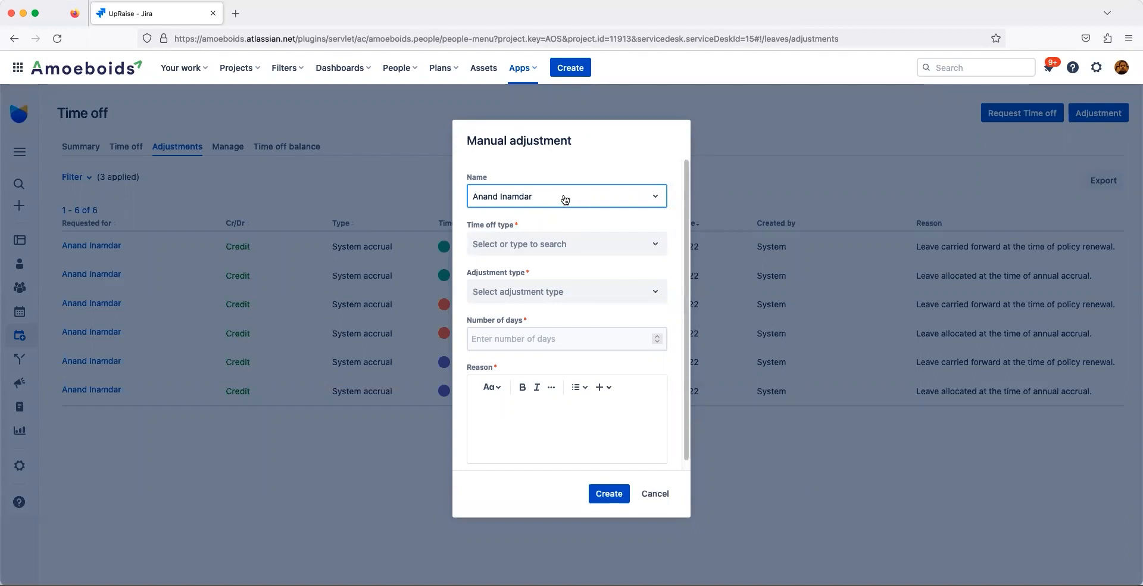
click(537, 244)
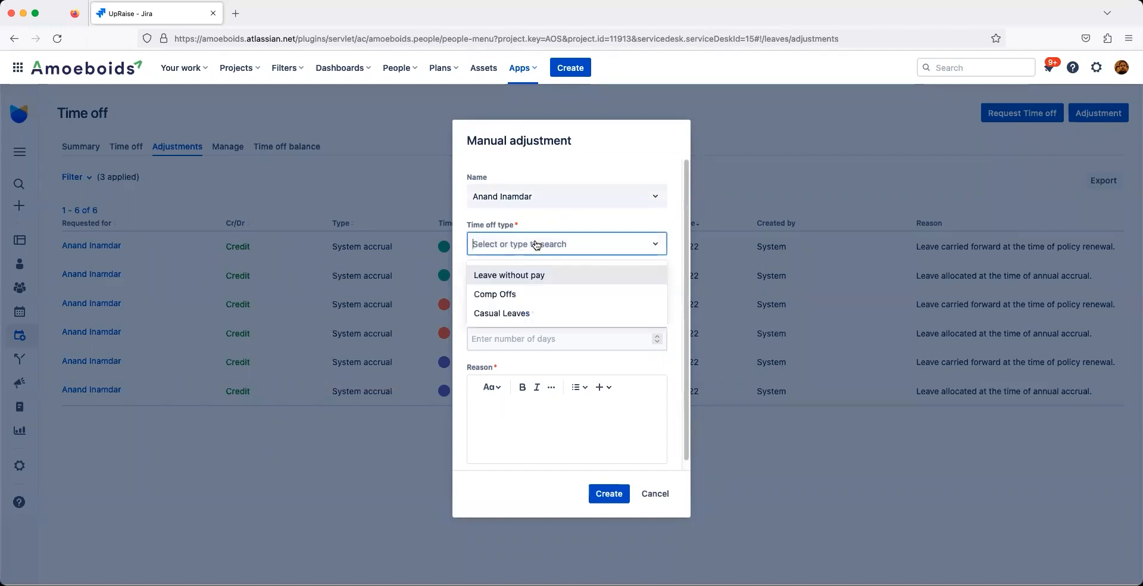
click(540, 296)
click(553, 291)
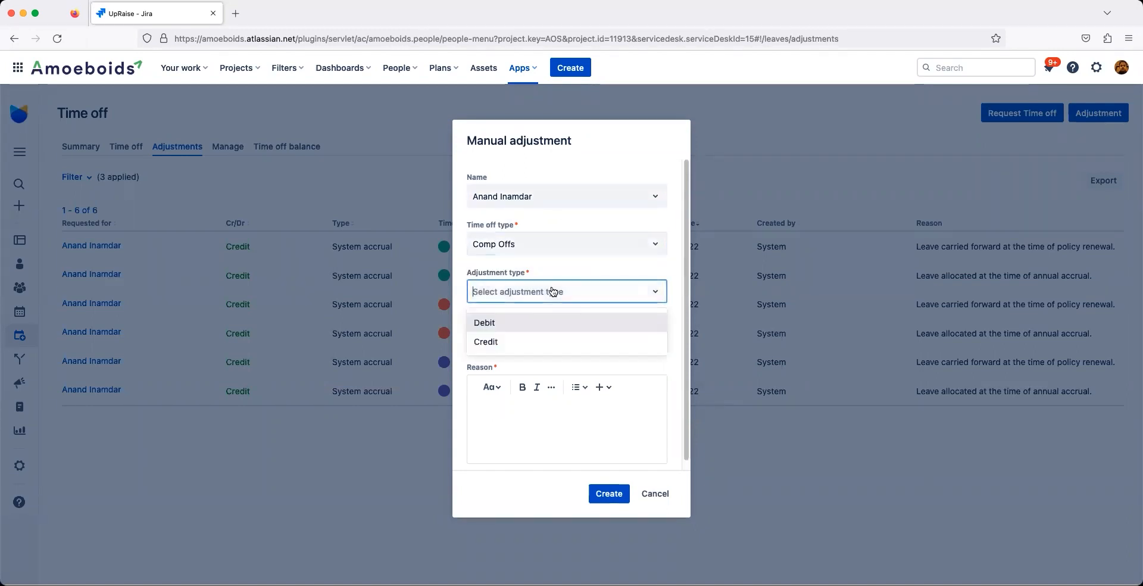
click(534, 341)
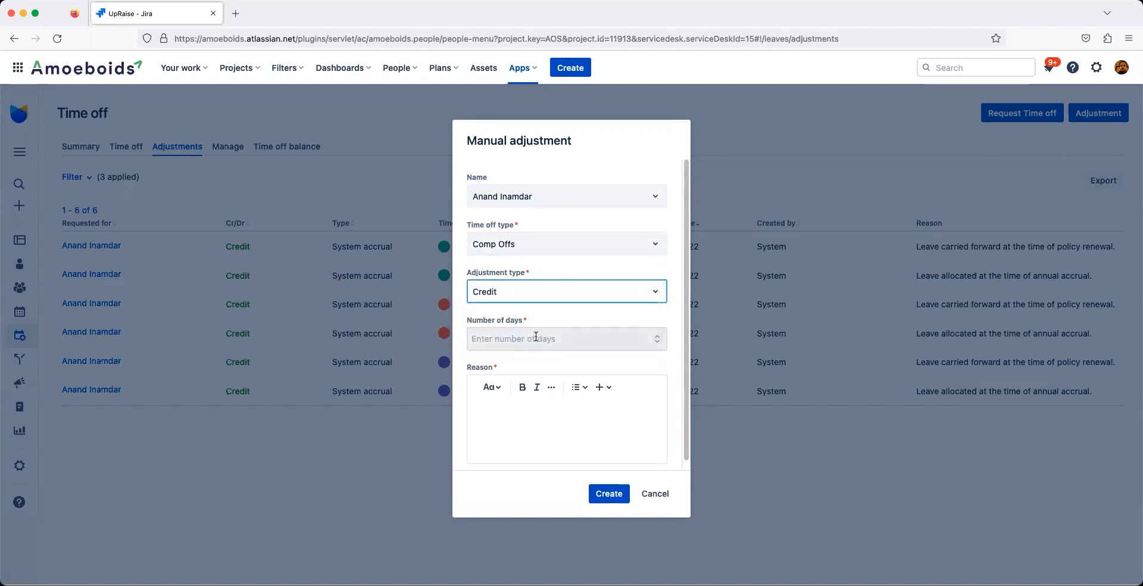
Set the credit to 1 day with the reason "Credit 1 day for Saturday the 13th Work" and create the adjustment.
click(536, 334)
text(1)
click(574, 416)
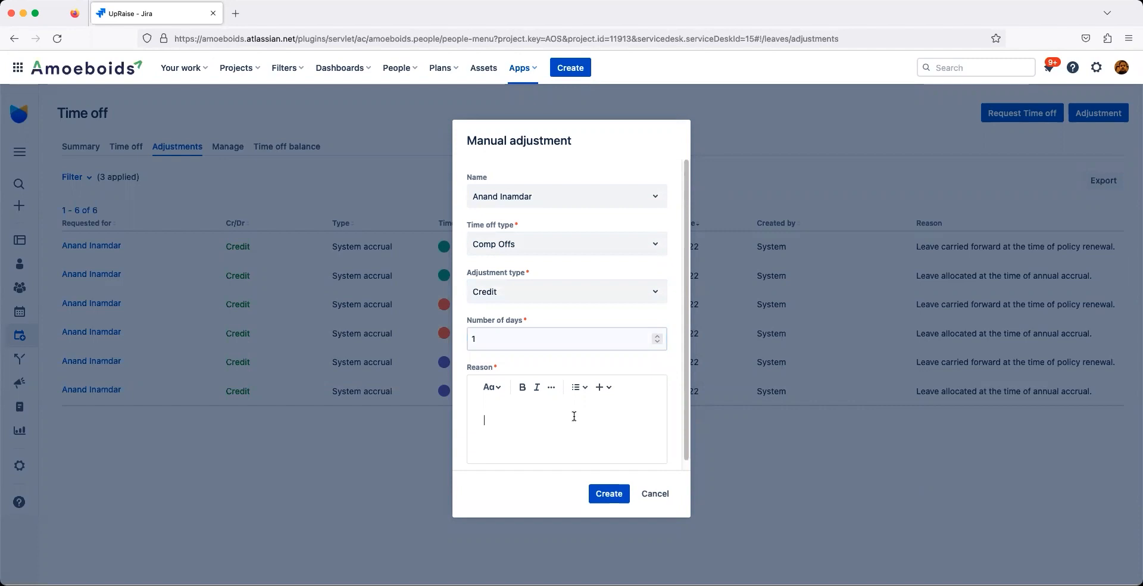
text(Credit 1 day for Satur)
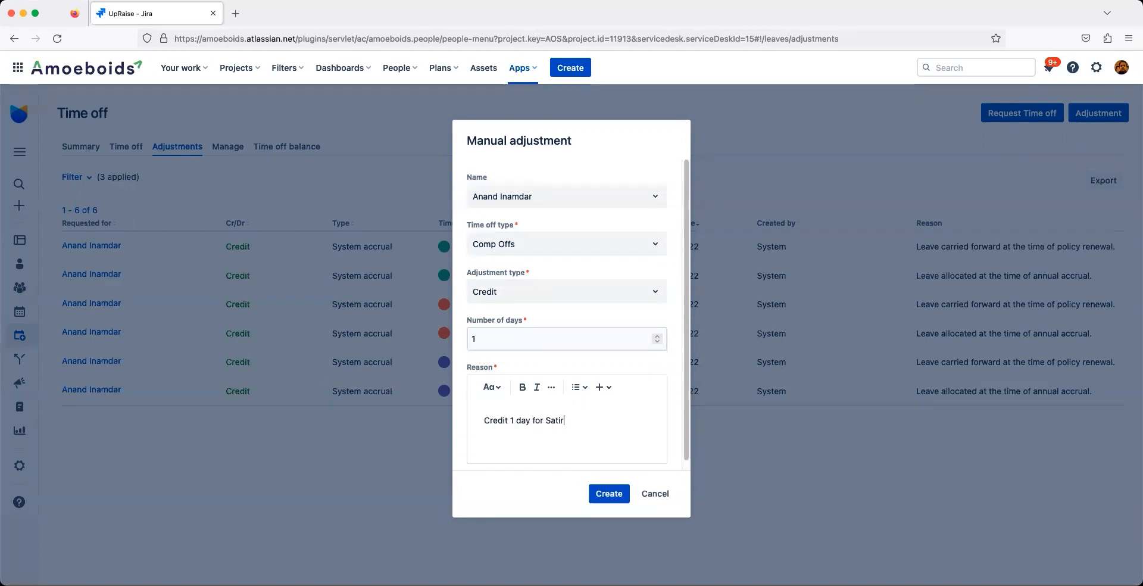
text(day the 13th Work)
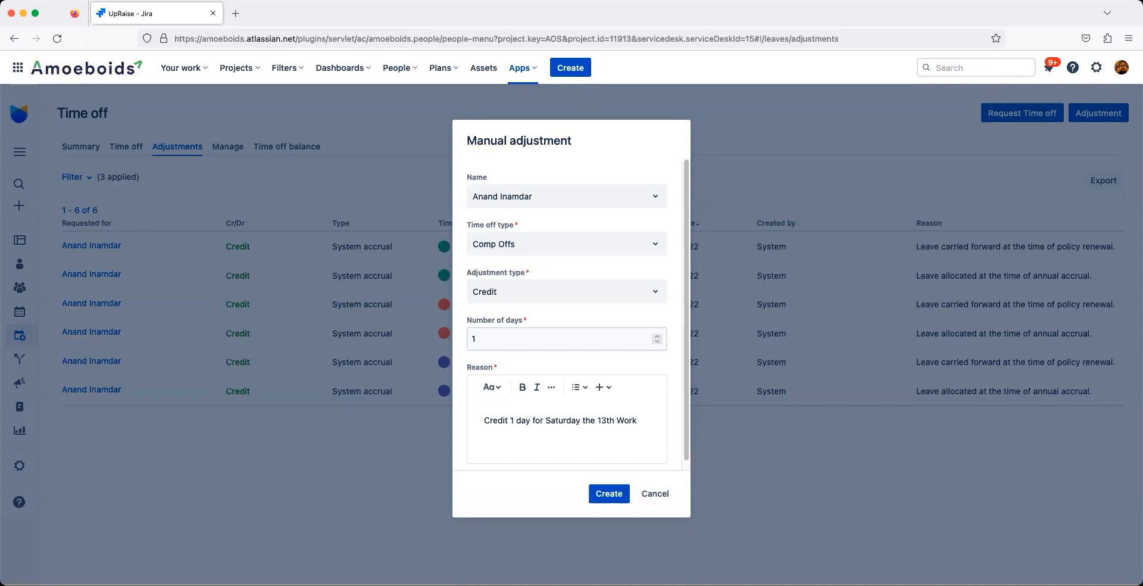
click(610, 494)
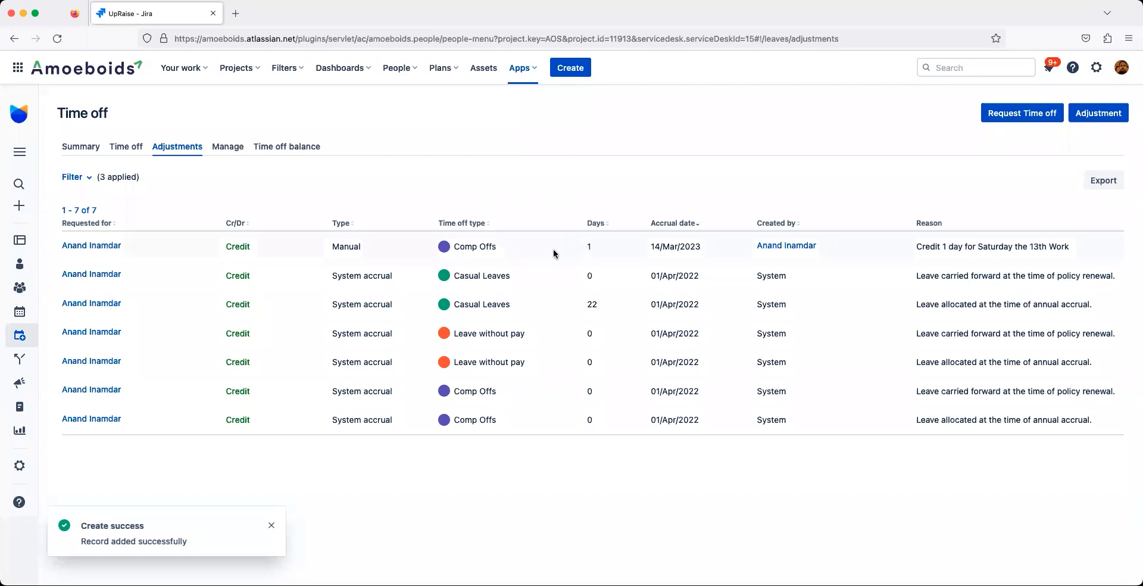
Check the type, number of days and reason of the new manual Comp Offs credit entry.
double_click(342, 247)
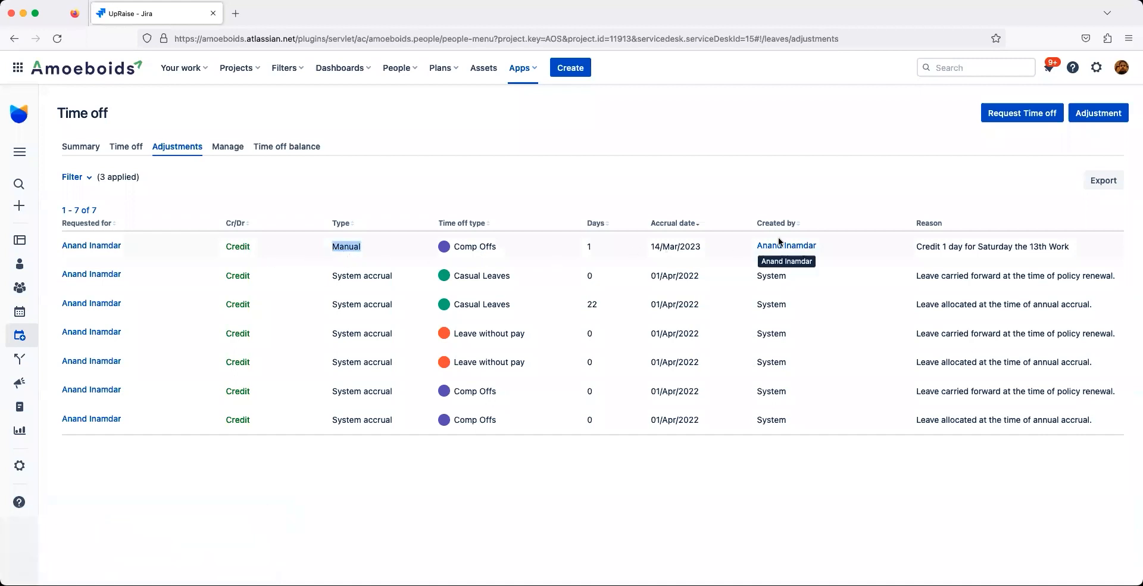
double_click(587, 247)
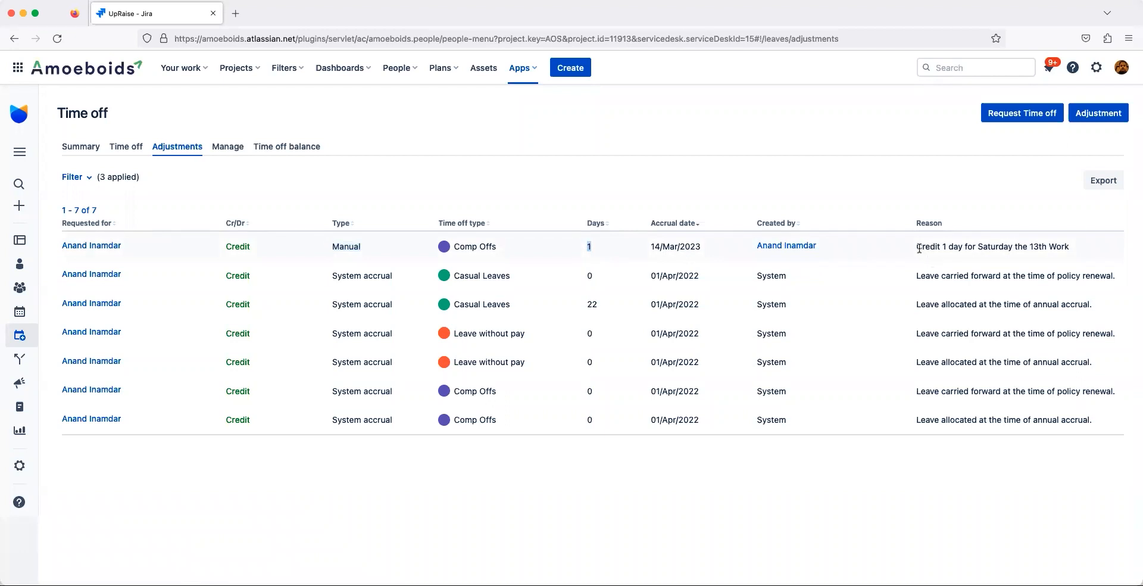
drag(919, 248, 1042, 249)
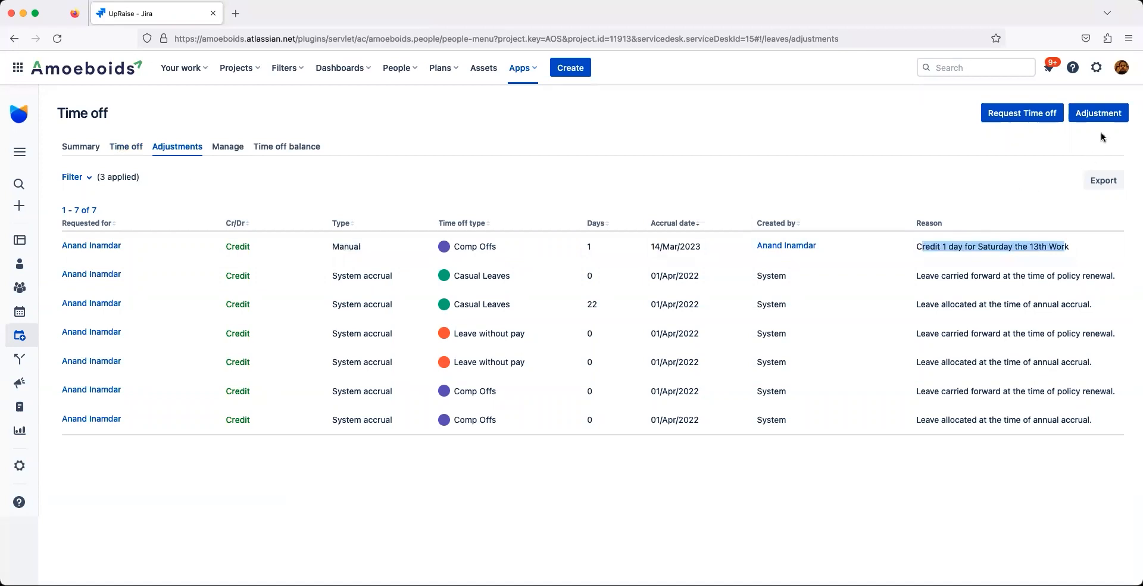
Start another manual adjustment for the same employee with time off type Comp Offs and adjustment type Debit.
click(1104, 116)
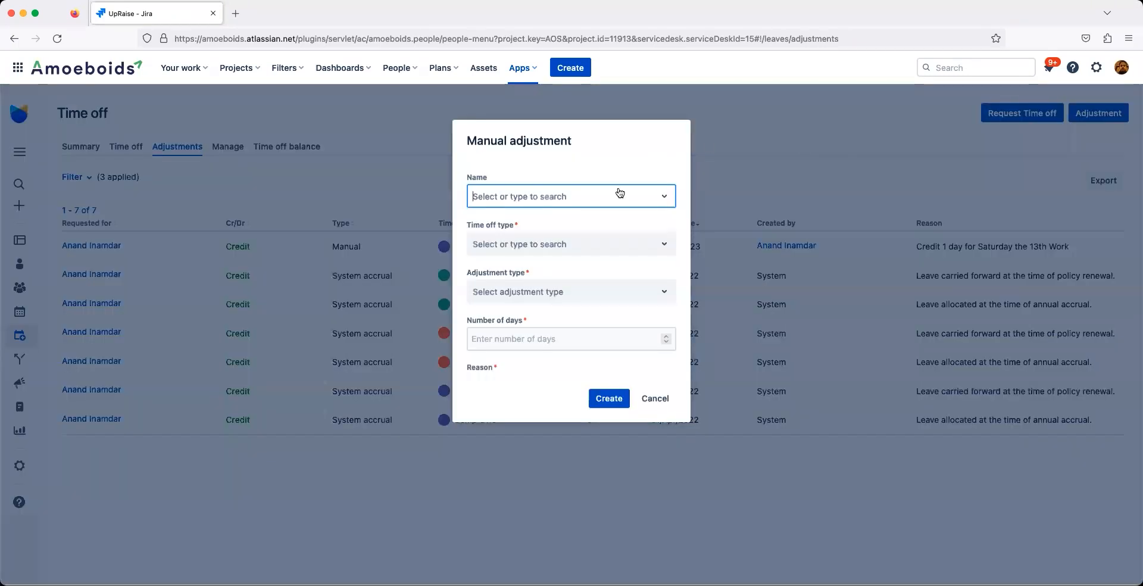
click(620, 192)
click(532, 262)
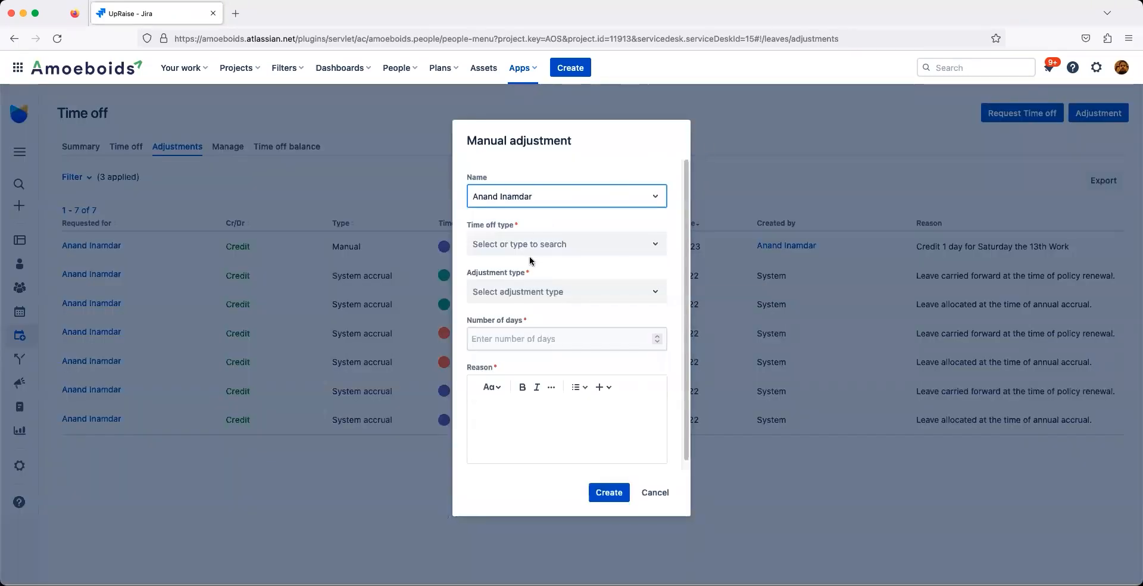
click(528, 243)
click(528, 291)
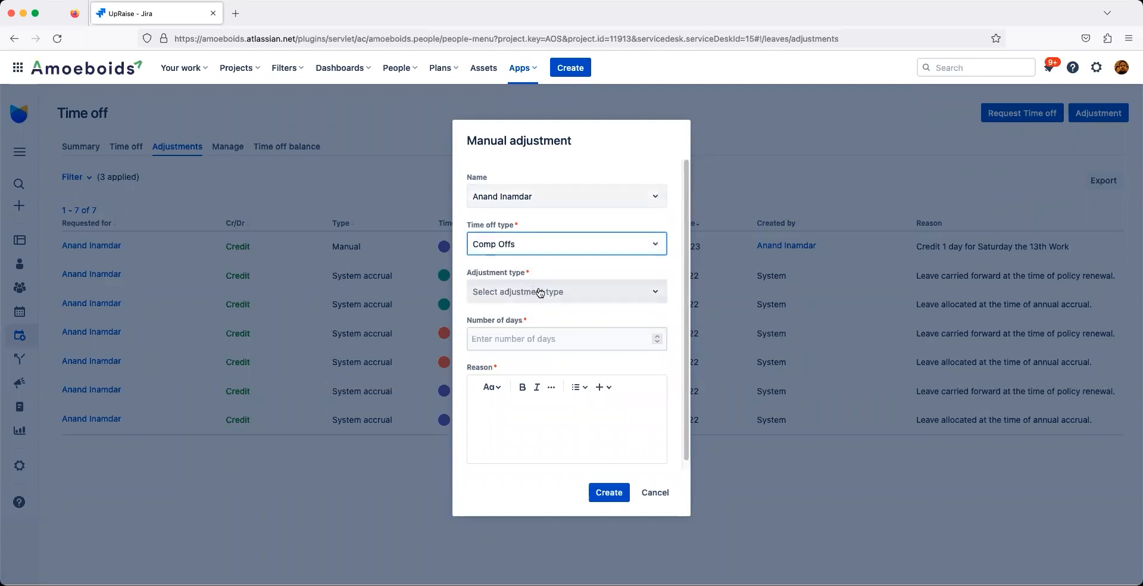
click(540, 292)
click(523, 324)
Set the debit to 1 day with the reason "This was a test so reversing the credited leave" and create the adjustment.
click(516, 345)
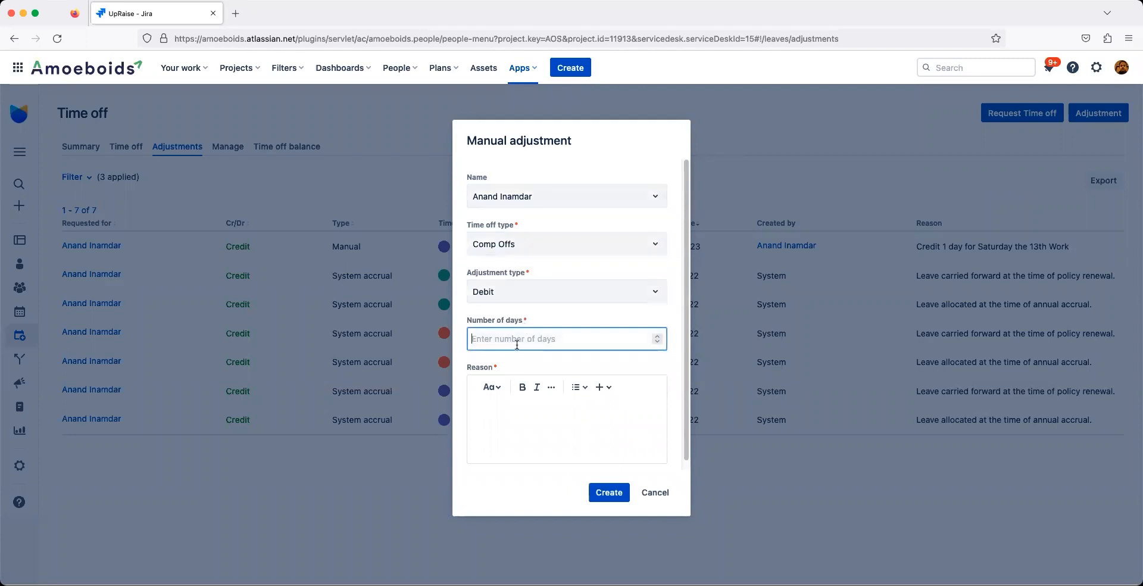
text(1)
click(509, 431)
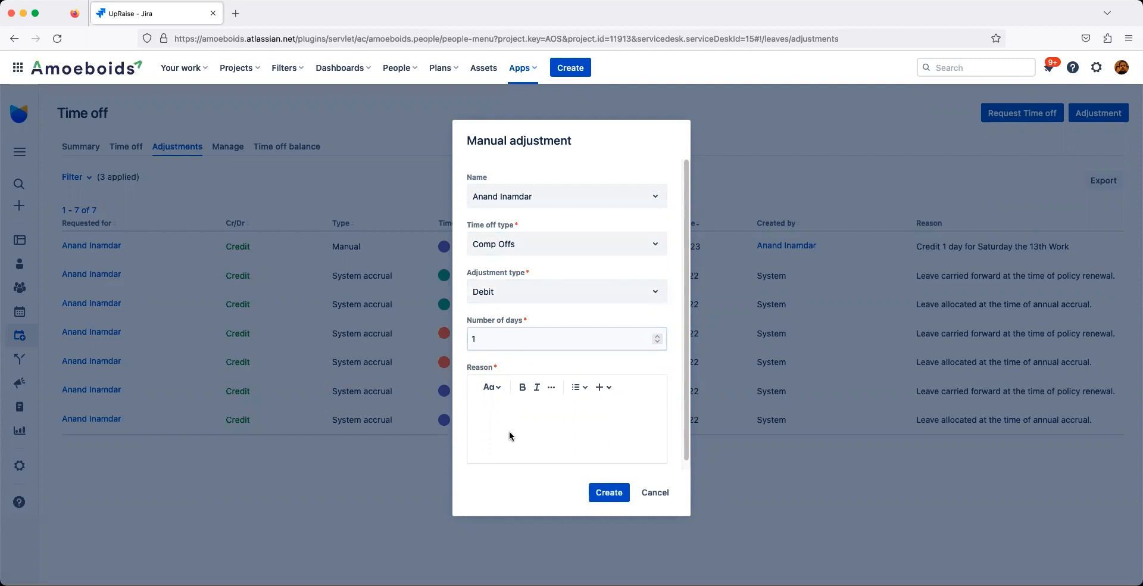
text(This cre)
key(BackSpace)
key(BackSpace)
key(BackSpace)
text(was a test so reversing the credited ;eave)
click(608, 492)
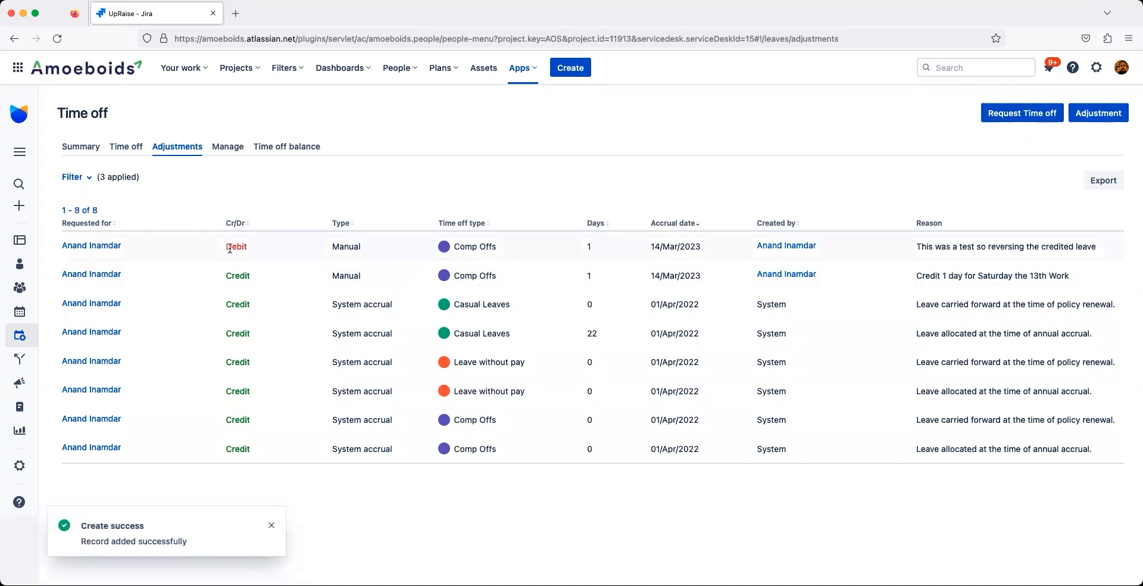
Review the two manual Comp Offs entries and view the export options offered for the adjustments list.
drag(252, 281, 62, 246)
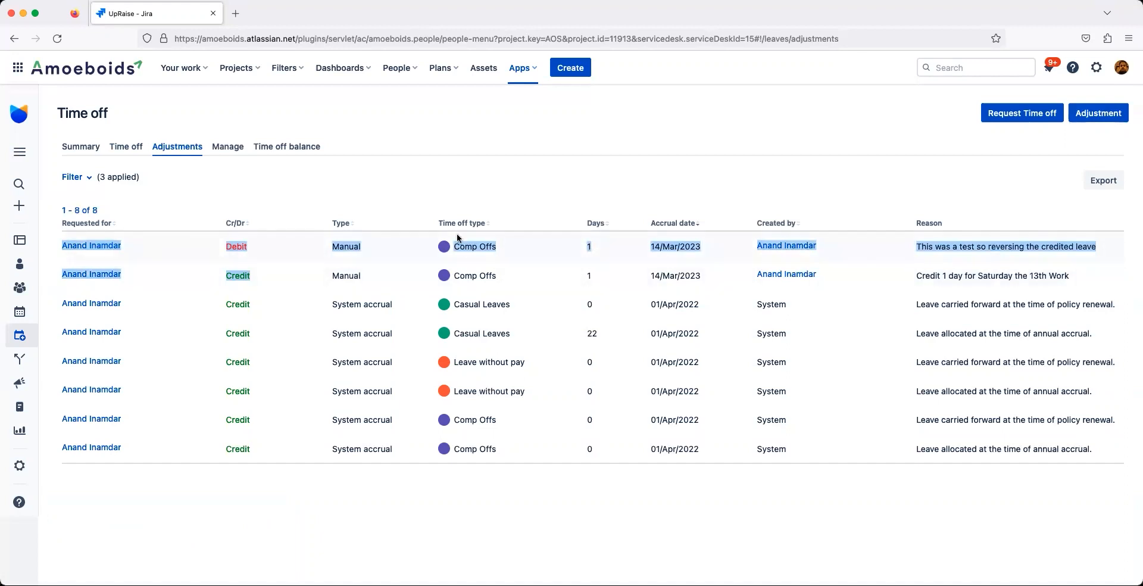
click(720, 172)
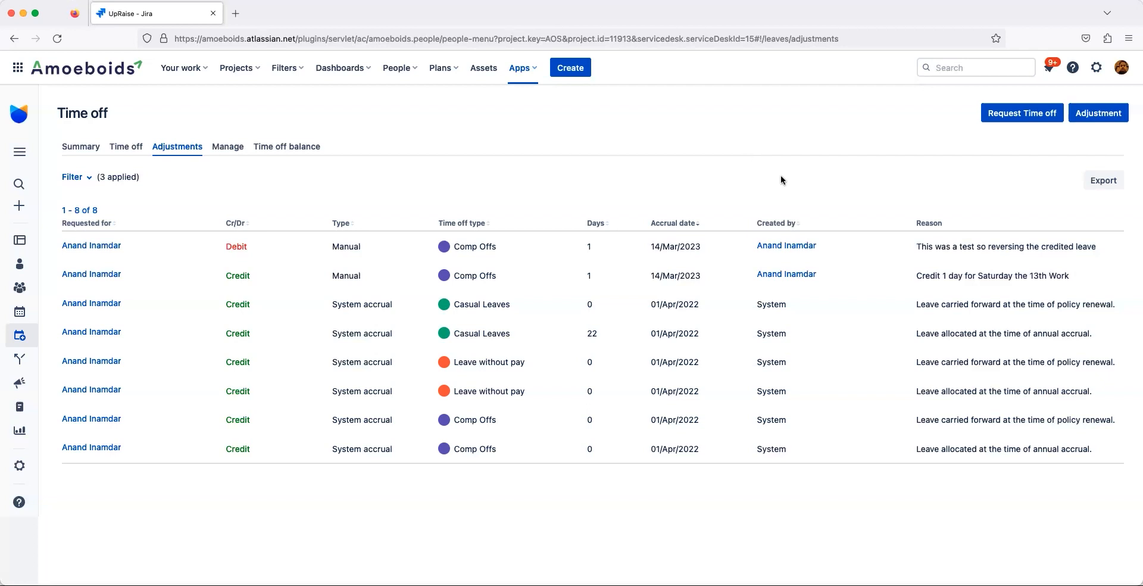
click(1095, 183)
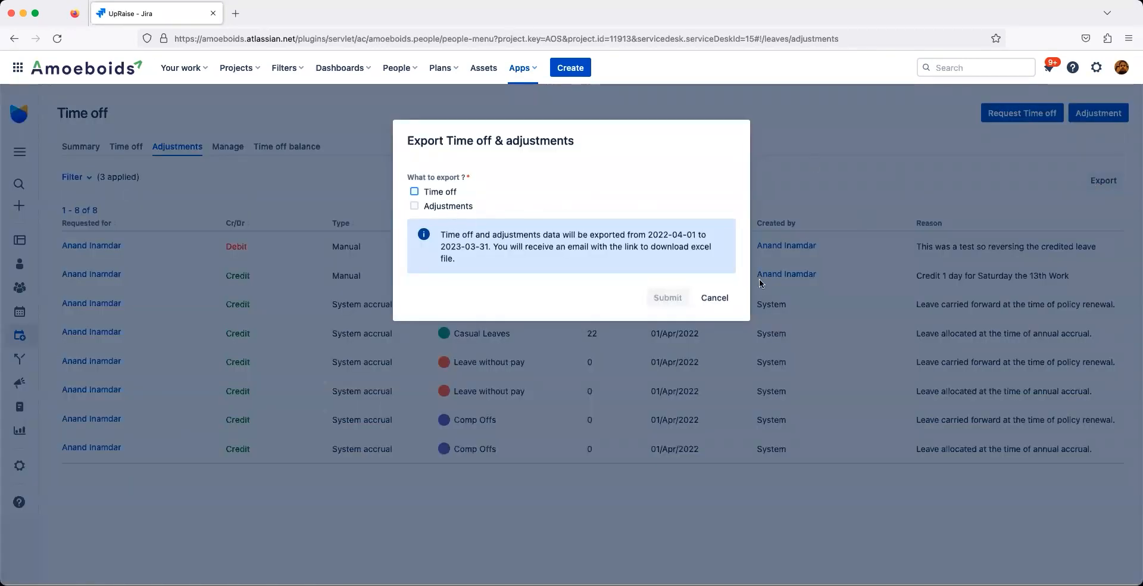
click(714, 298)
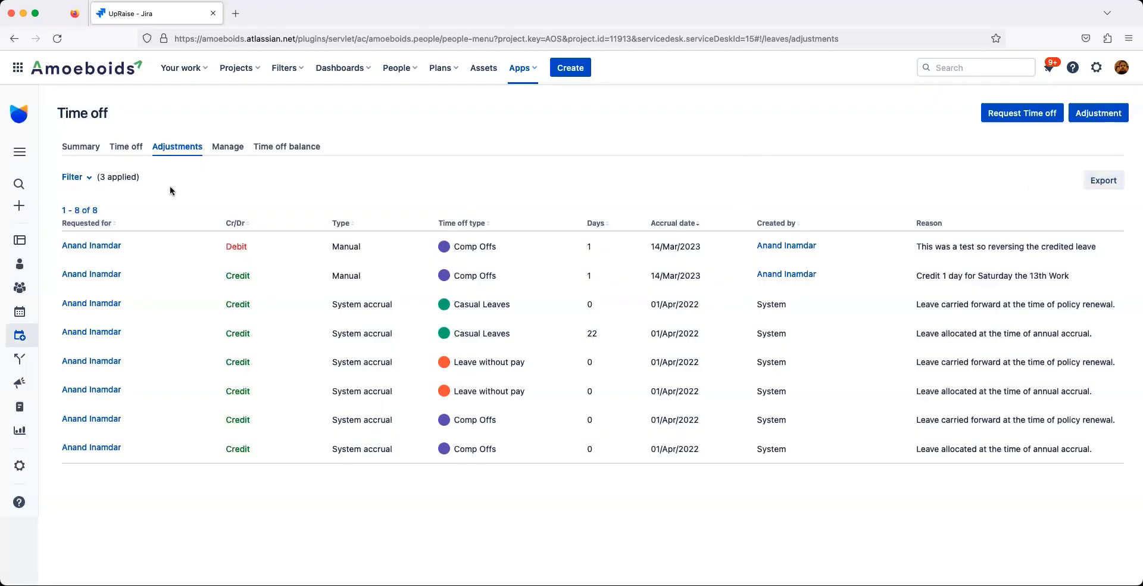
Open the time off requests list and preview an export of both Time off and Adjustments data without submitting it.
click(136, 151)
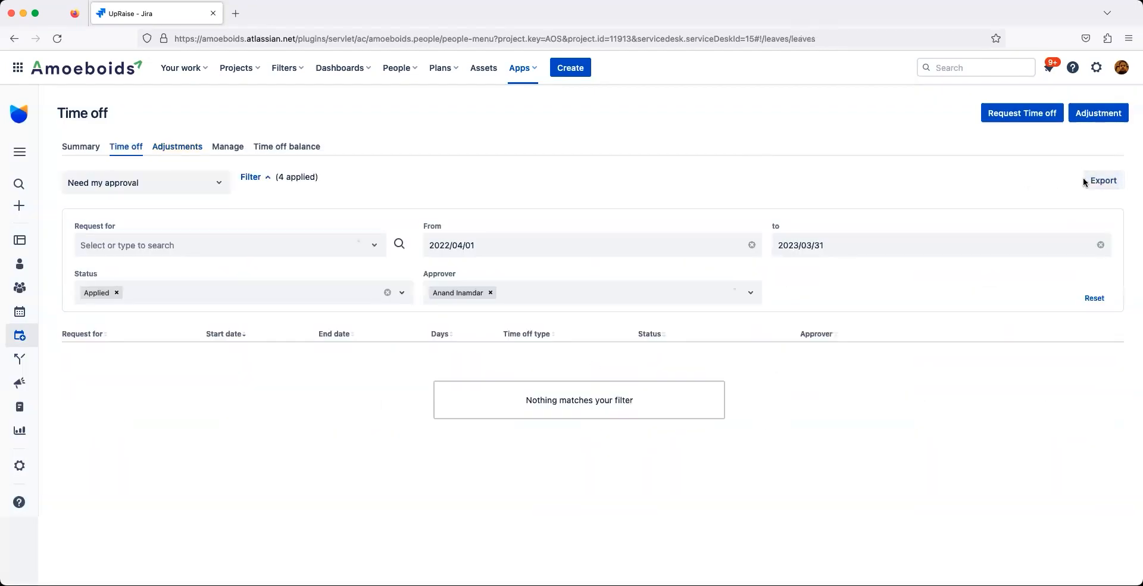
click(1103, 181)
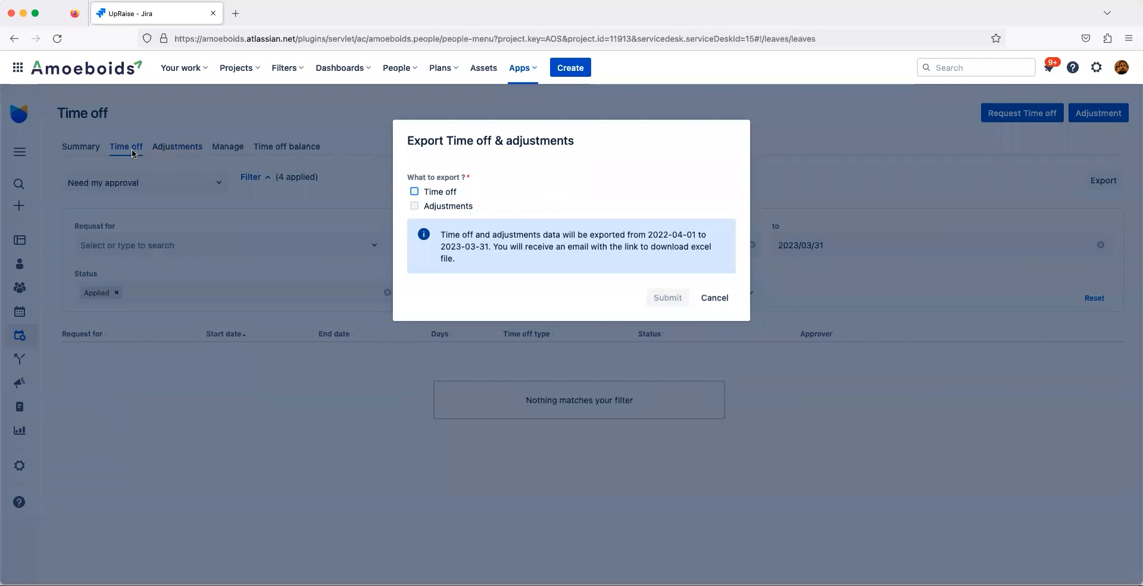
click(414, 192)
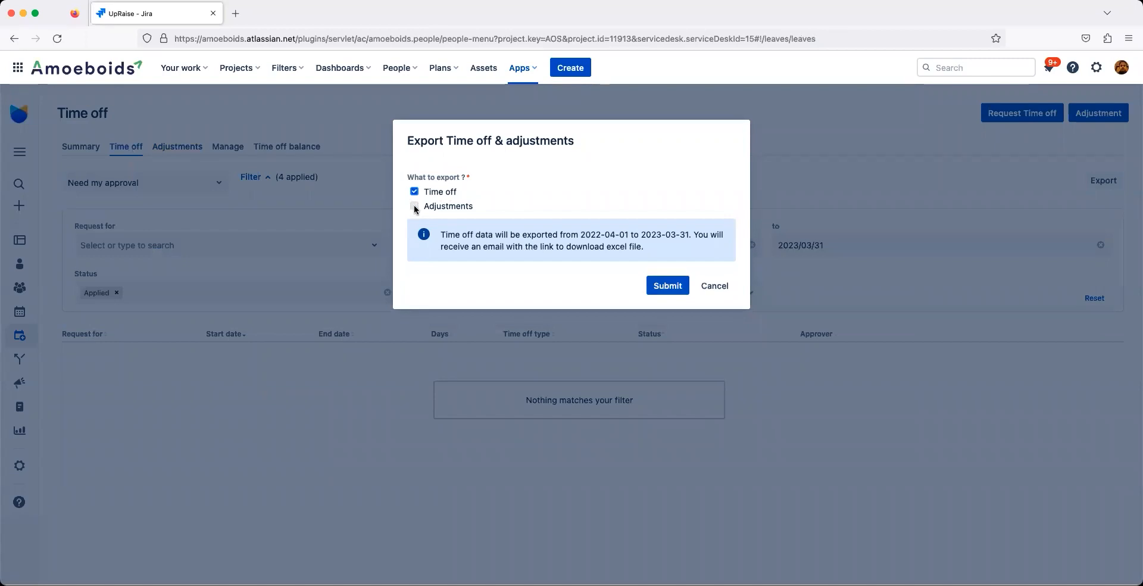
click(413, 206)
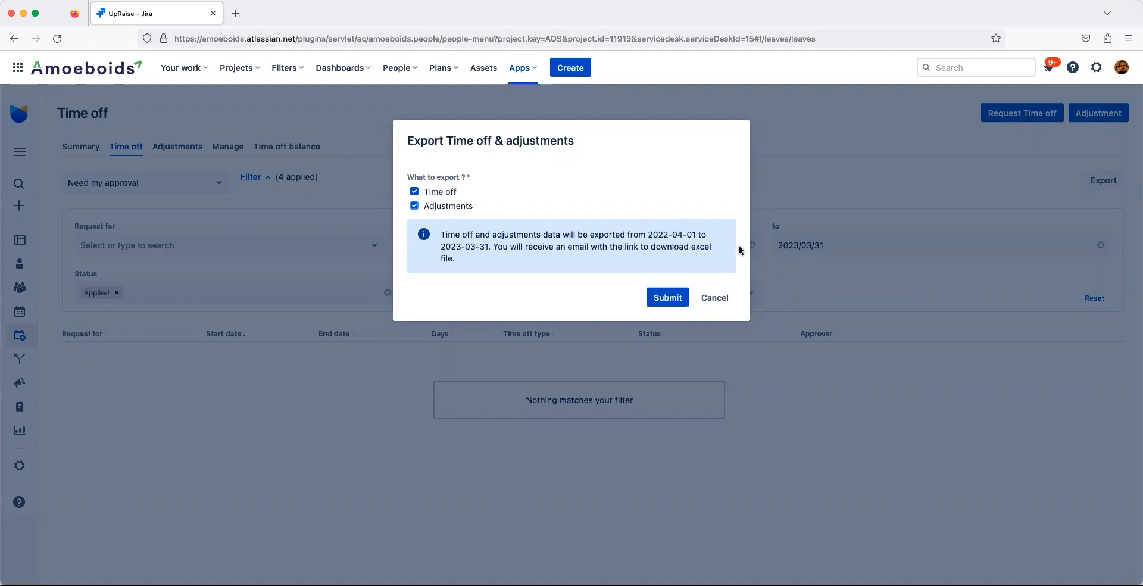
click(714, 298)
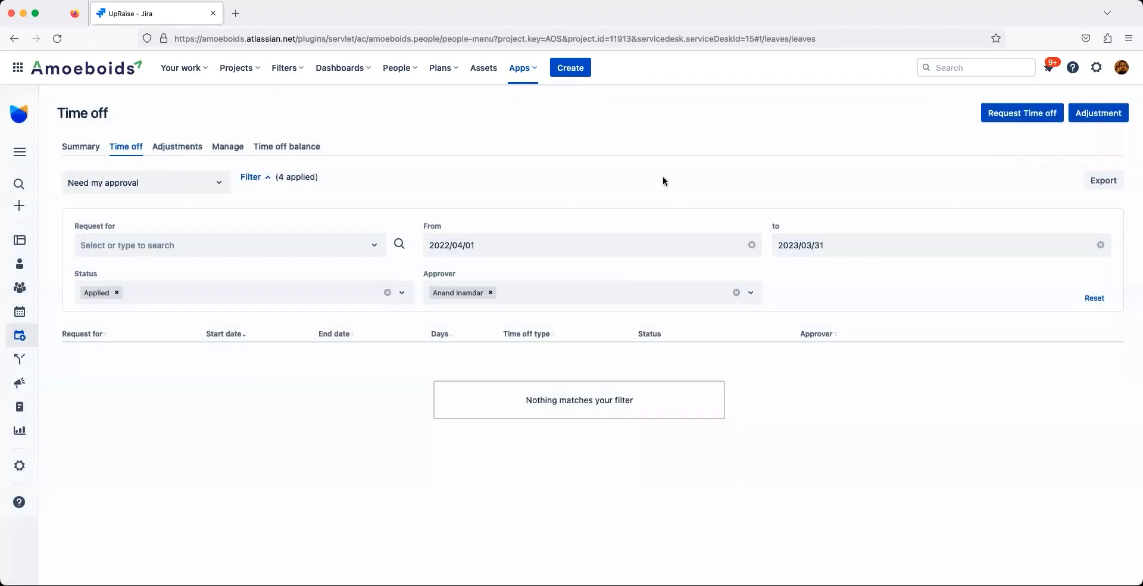